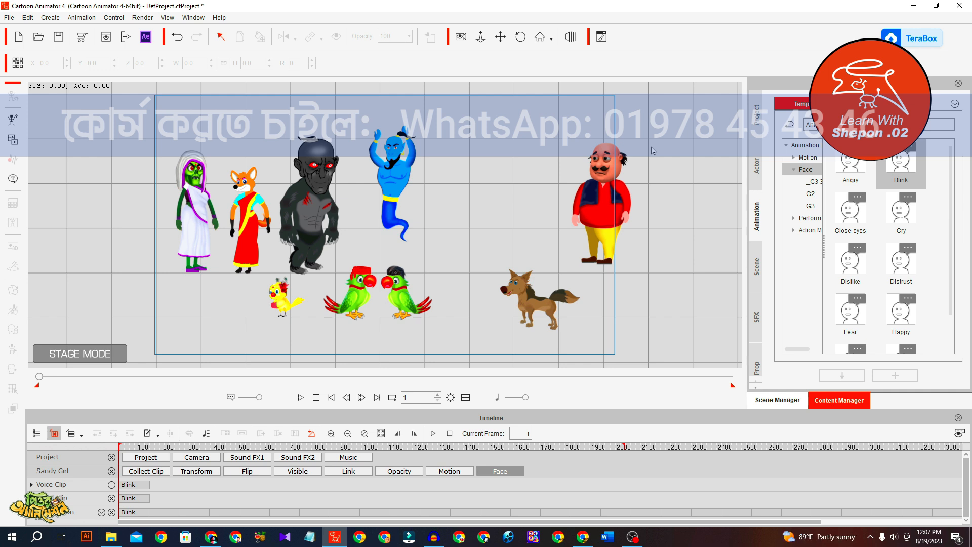
# Step: Show the Actor content library and play the scene from frame 1, viewing the characters' animation up close
pyautogui.click(757, 165)
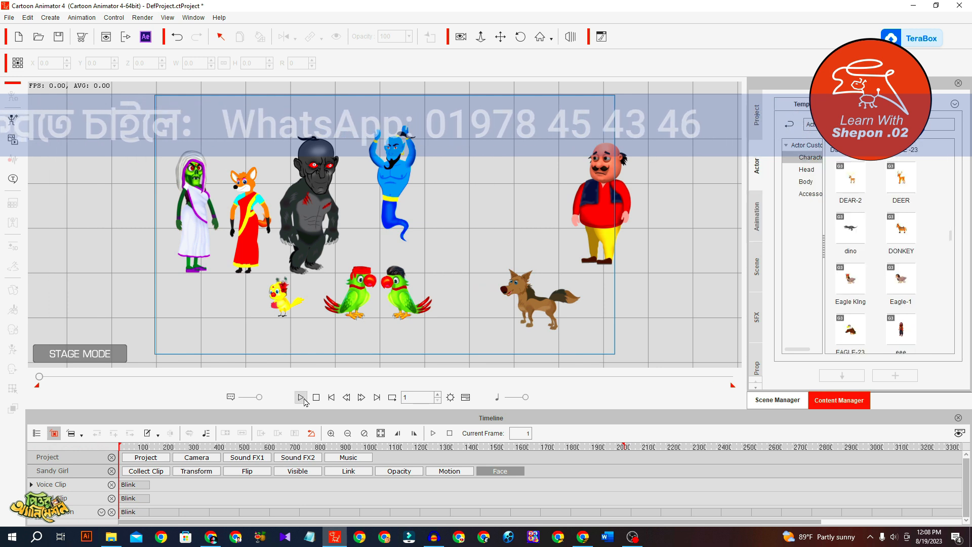
pyautogui.click(301, 397)
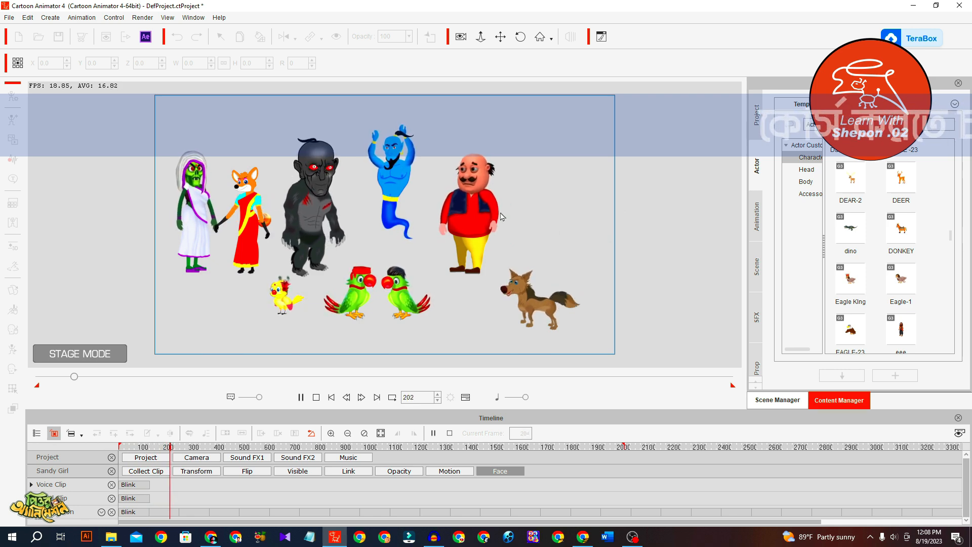
pyautogui.press('space')
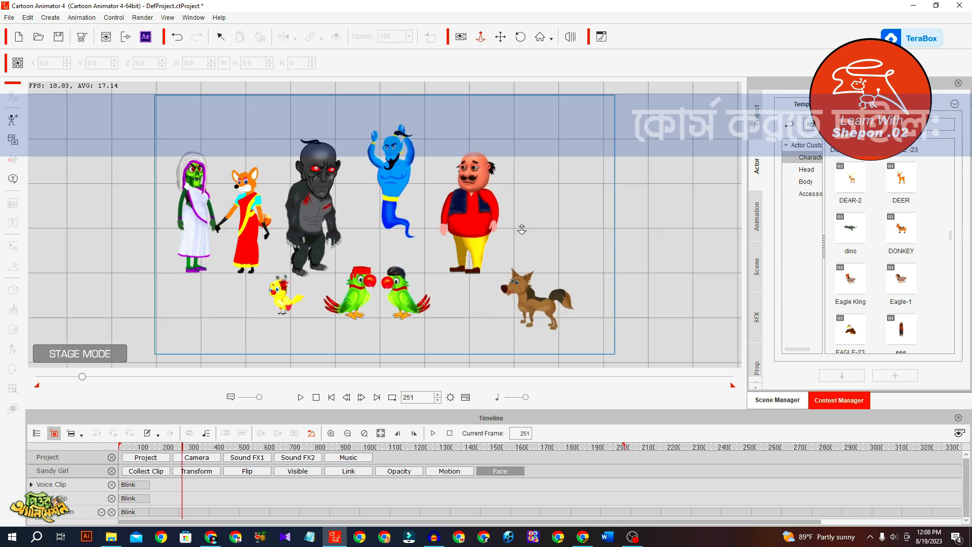
pyautogui.moveTo(522, 226); pyautogui.dragTo(538, 10)
pyautogui.click(500, 37)
pyautogui.moveTo(437, 151); pyautogui.dragTo(616, 198)
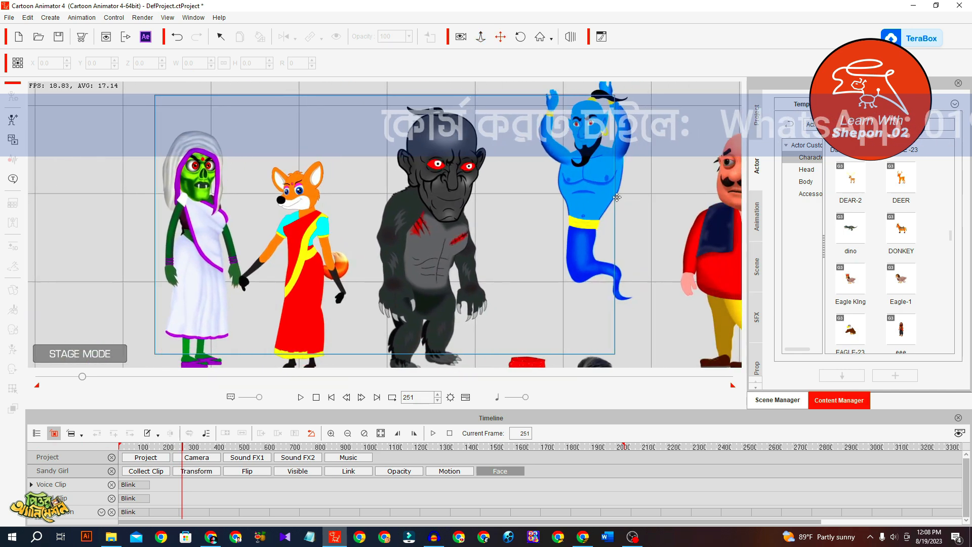
pyautogui.press('space')
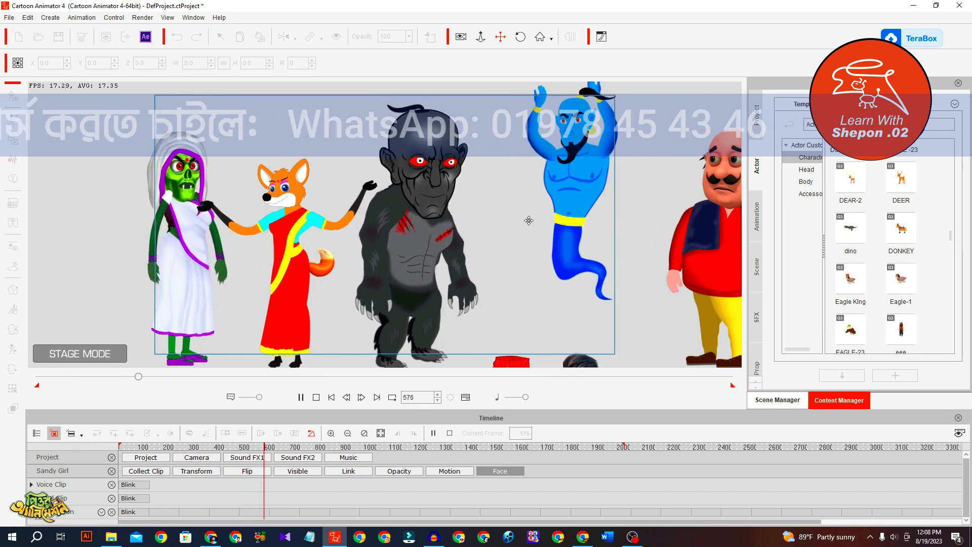
pyautogui.press('space')
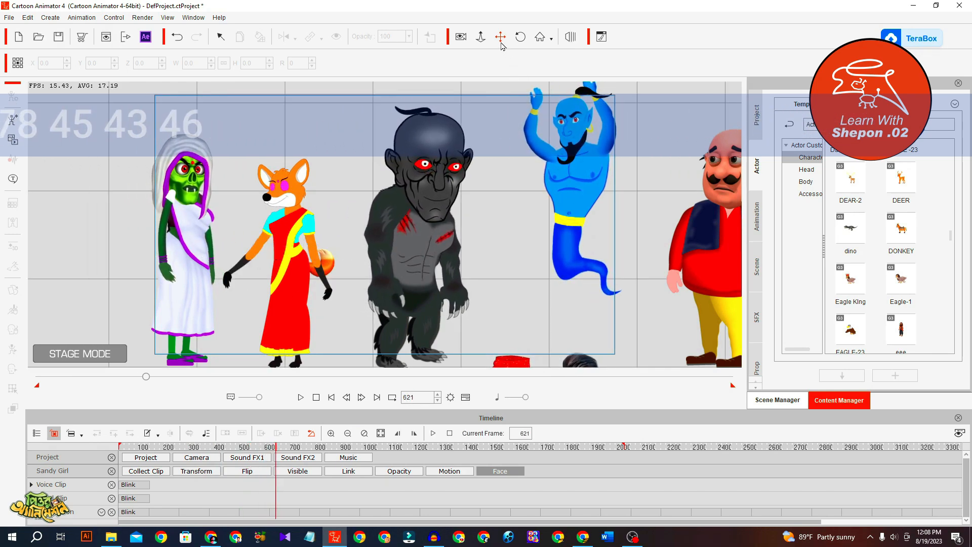
# Step: Inspect each character on the stage, including the genie, the man and the birds, and browse the available character templates
pyautogui.moveTo(544, 228); pyautogui.dragTo(638, 348)
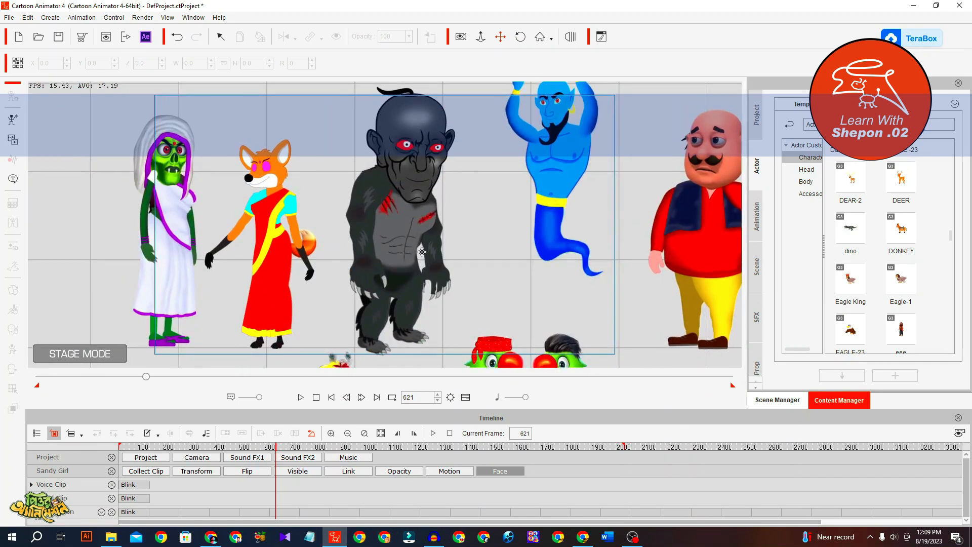
pyautogui.moveTo(564, 248); pyautogui.dragTo(365, 257)
pyautogui.moveTo(508, 245); pyautogui.dragTo(549, 278)
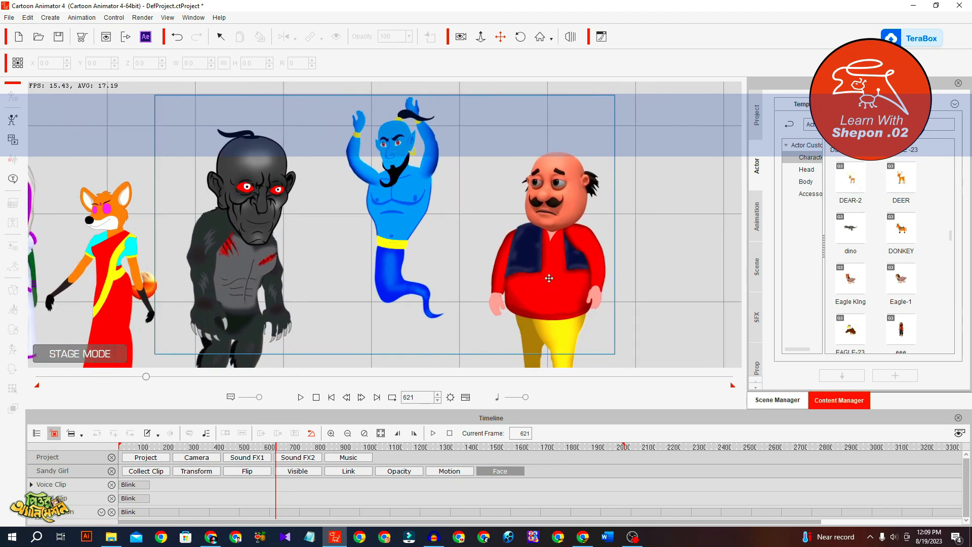
pyautogui.click(406, 198)
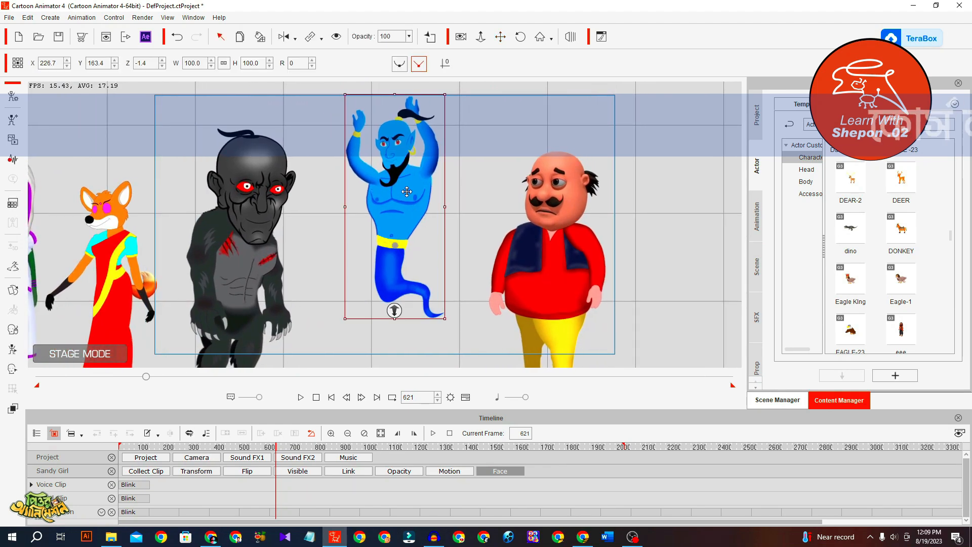
pyautogui.click(532, 263)
pyautogui.moveTo(334, 350); pyautogui.dragTo(379, 271)
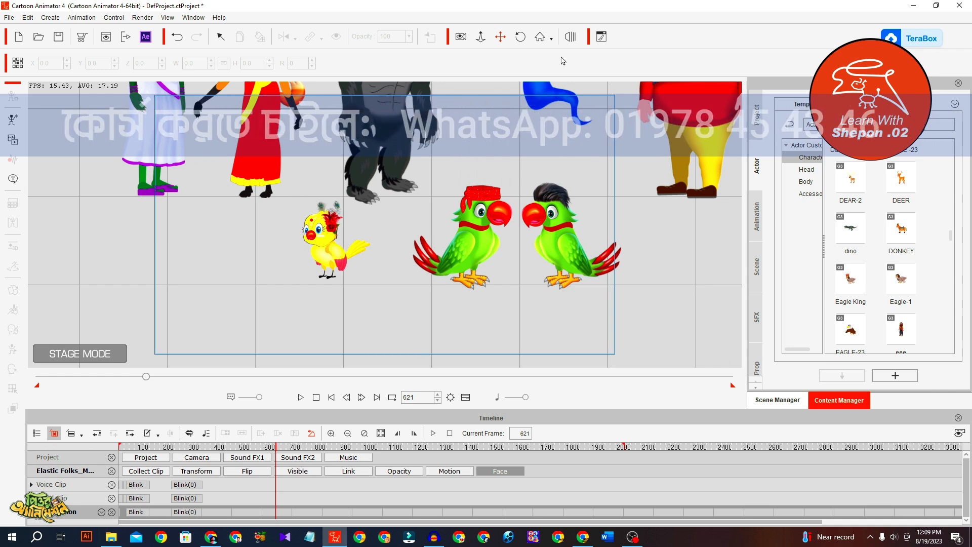
pyautogui.moveTo(386, 144); pyautogui.dragTo(540, 299)
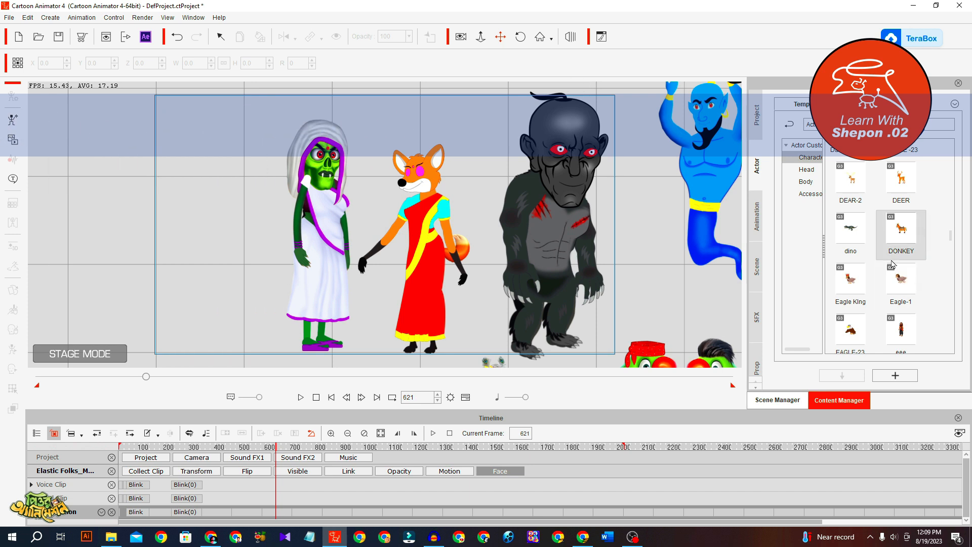
pyautogui.scroll(-5, 892, 264)
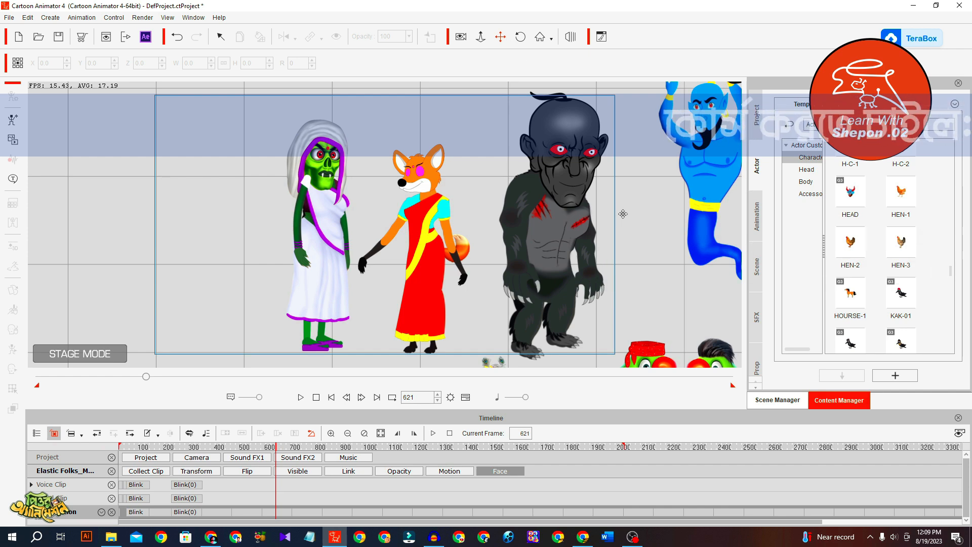
pyautogui.moveTo(622, 213); pyautogui.dragTo(458, 189)
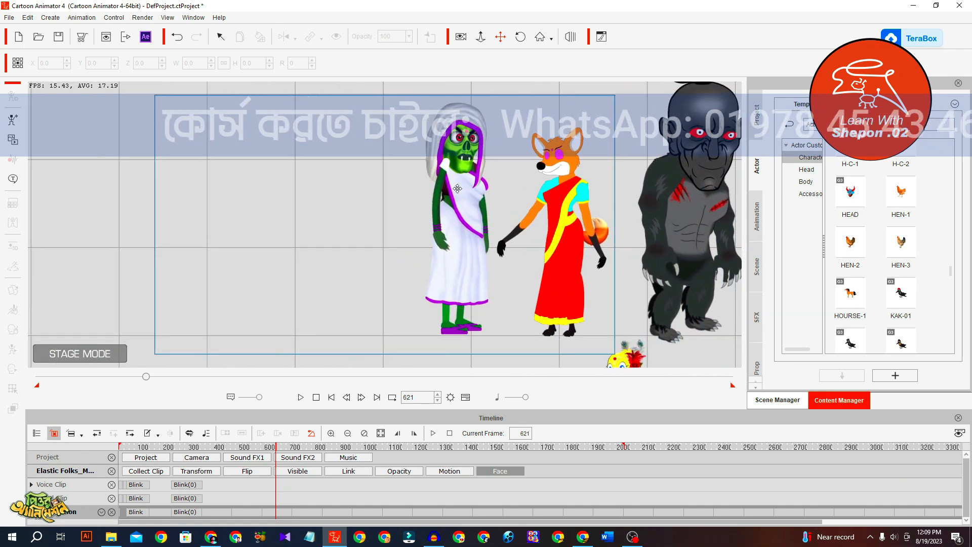
# Step: Flip the green witch horizontally, give her the "daine walk" action at frame 621, and play it back
pyautogui.click(457, 188)
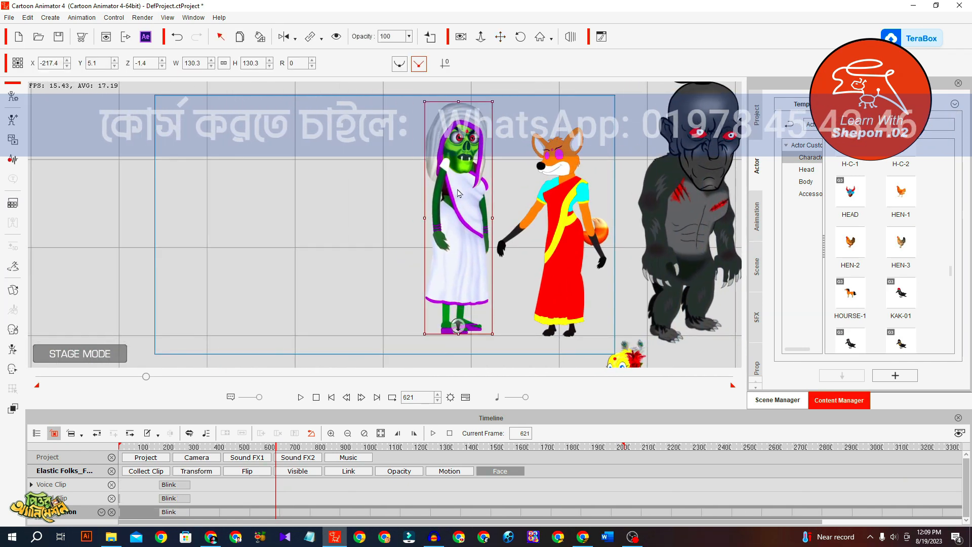
pyautogui.click(287, 39)
pyautogui.rightClick(462, 232)
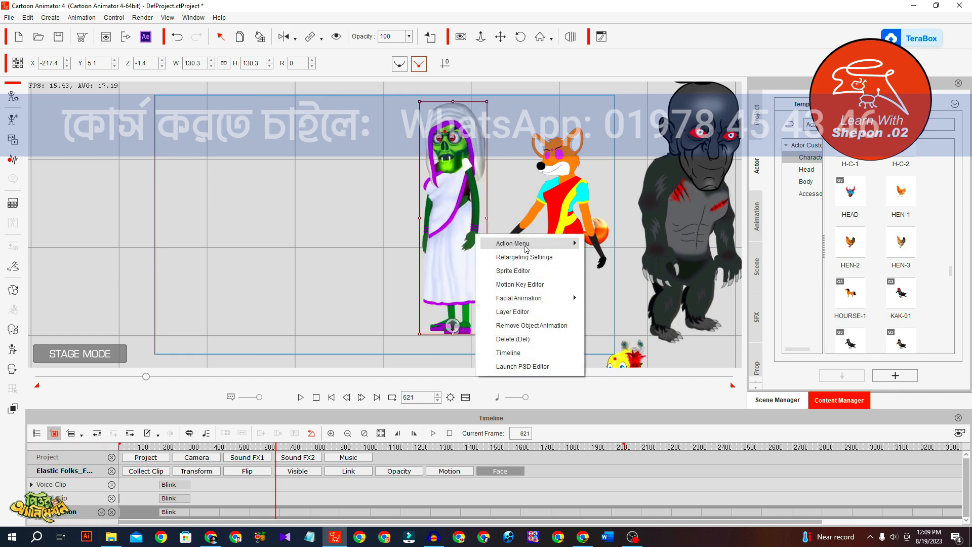
pyautogui.moveTo(528, 245)
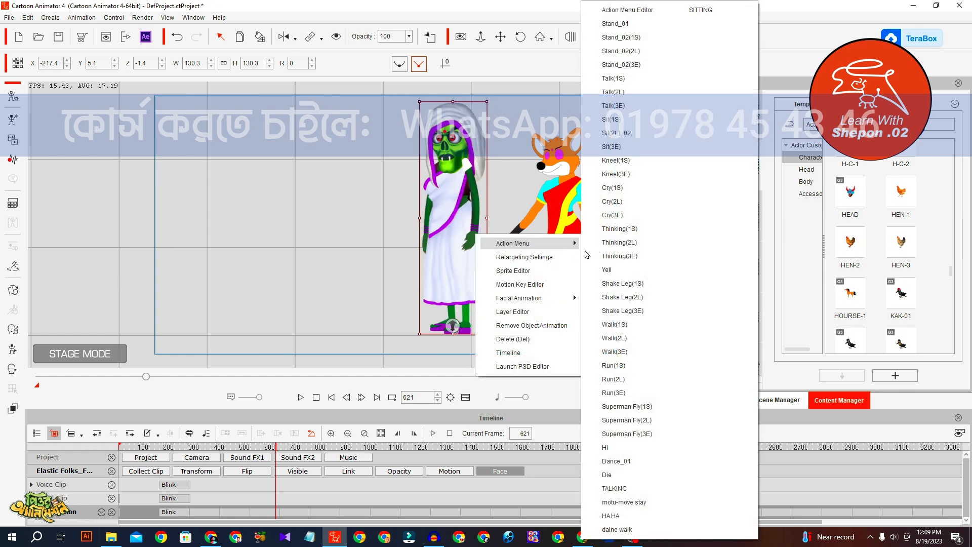
pyautogui.click(648, 529)
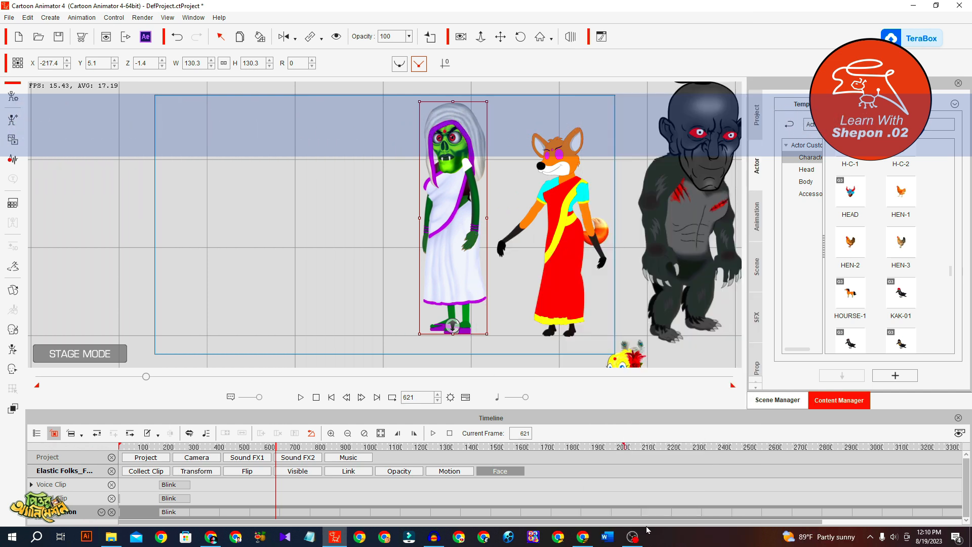
pyautogui.press('space')
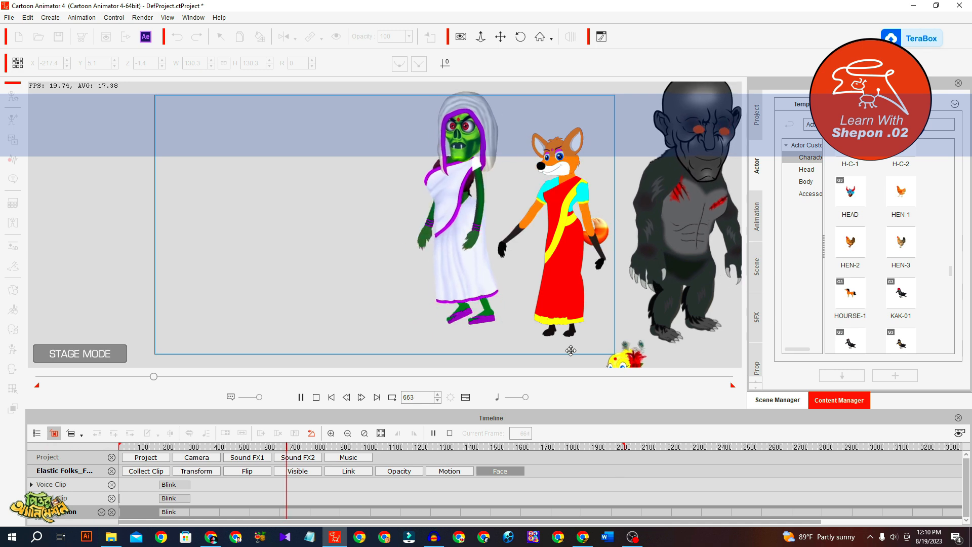
pyautogui.press('space')
# Step: Give the green witch the "motu-move stay" action at frame 701 and preview it up to frame 800
pyautogui.rightClick(463, 218)
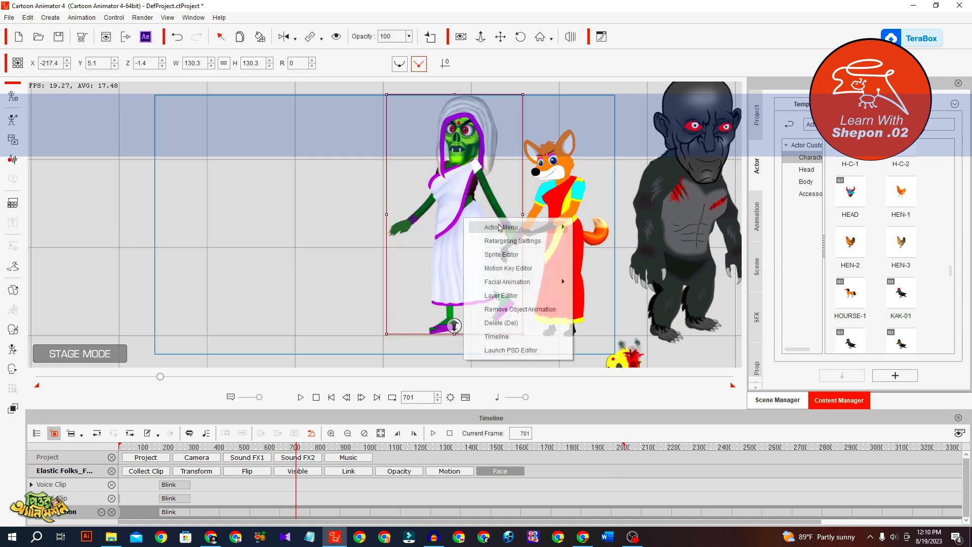
pyautogui.moveTo(569, 231)
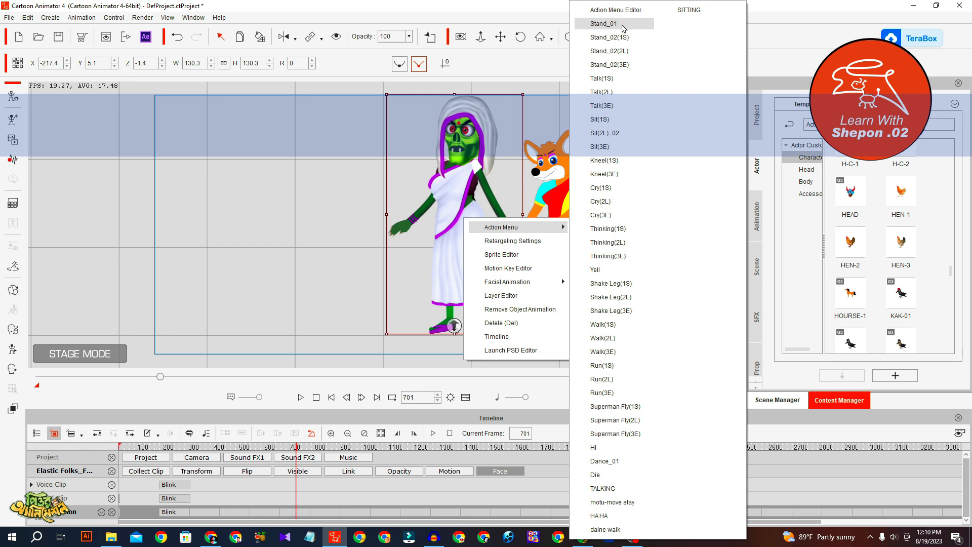
pyautogui.click(612, 502)
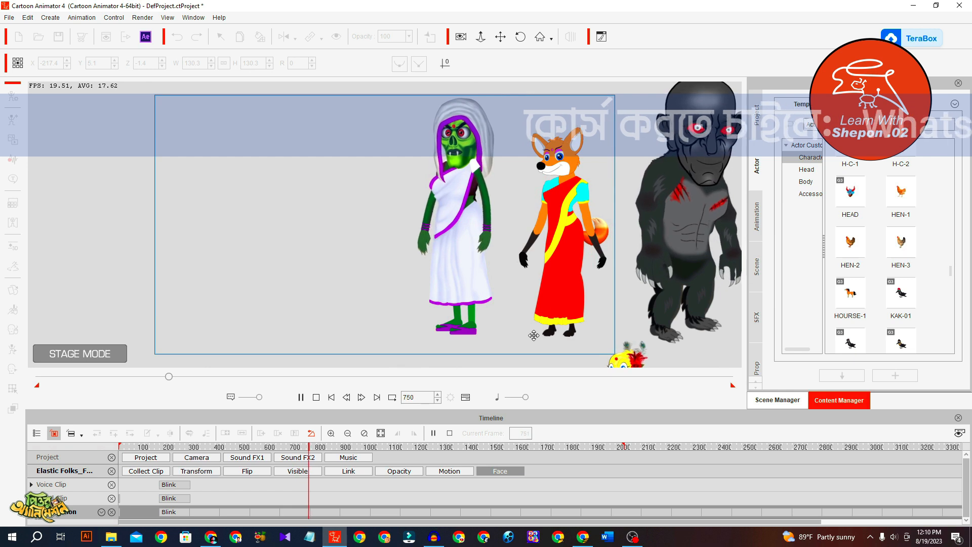
pyautogui.click(445, 193)
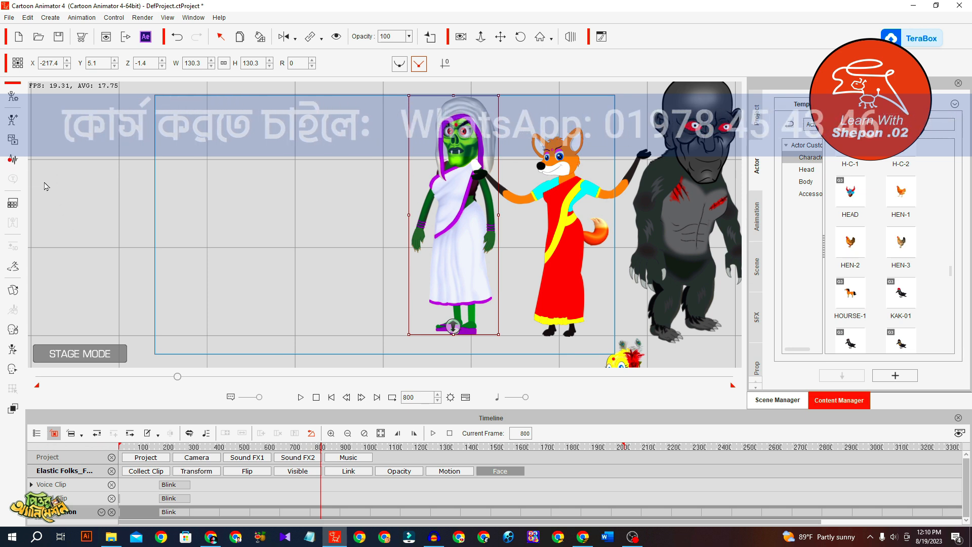
pyautogui.click(13, 159)
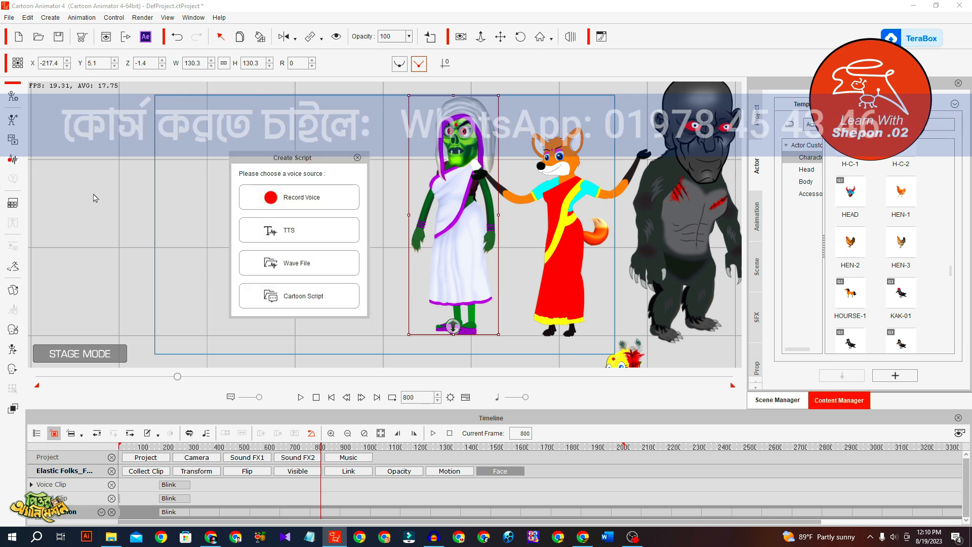
pyautogui.click(320, 269)
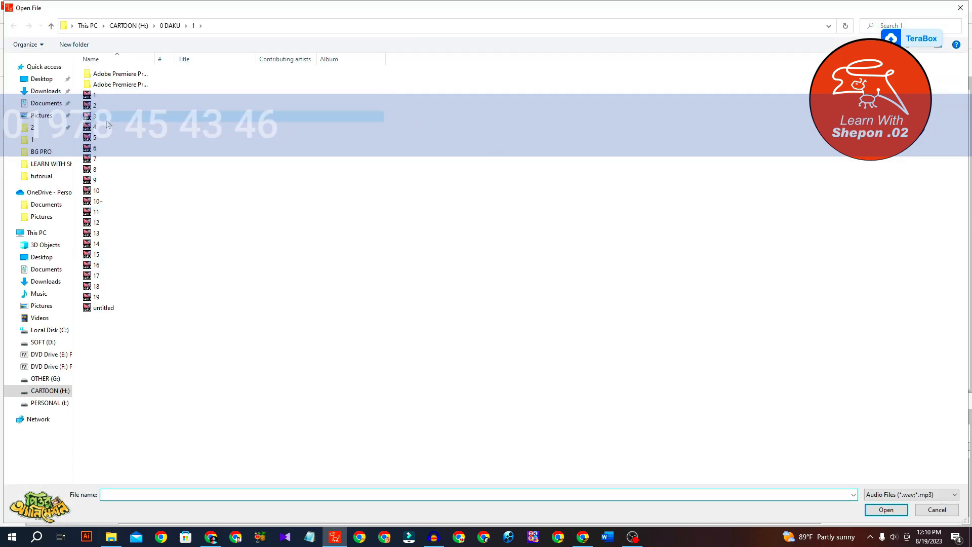
pyautogui.click(962, 8)
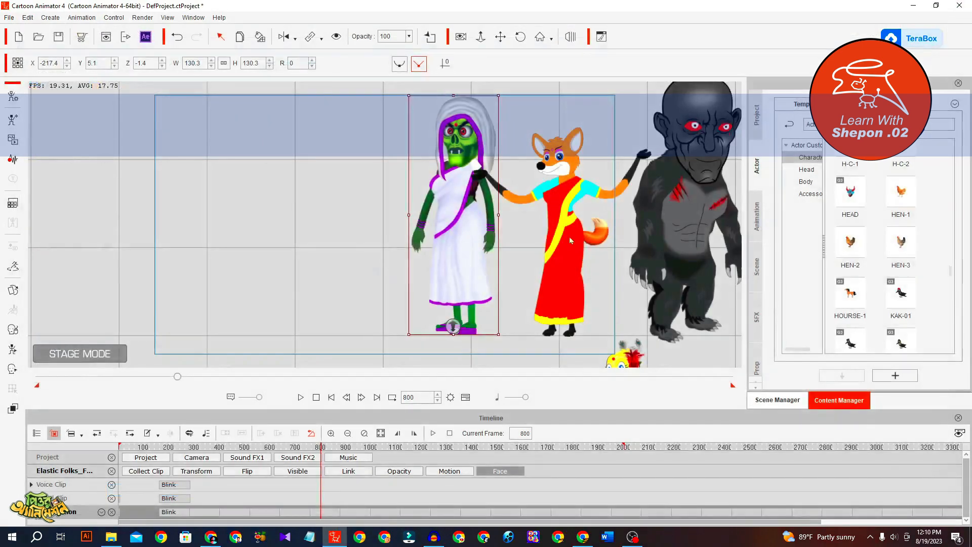
# Step: Record a microphone voice clip of about 11 seconds for the green witch at frame 800 and accept it as her script
pyautogui.click(12, 163)
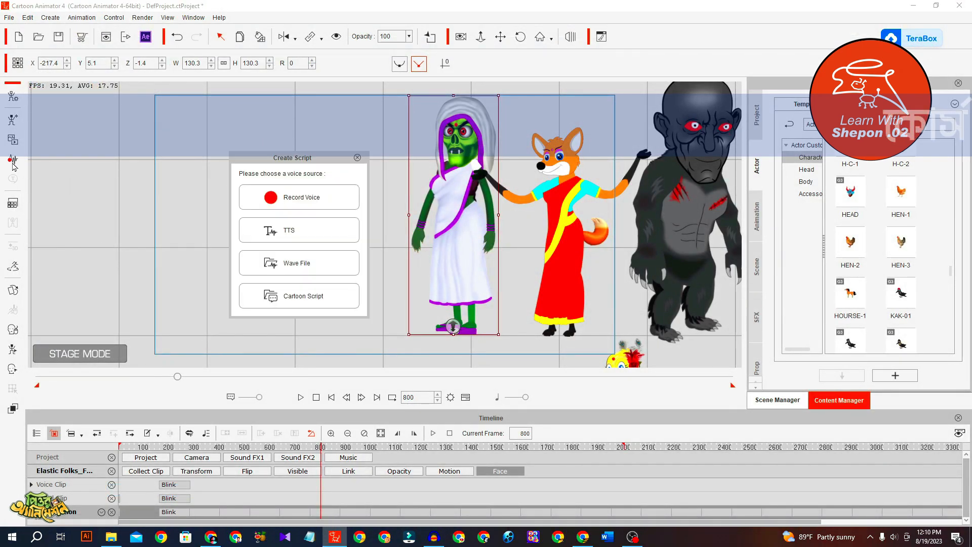
pyautogui.click(320, 203)
pyautogui.click(439, 295)
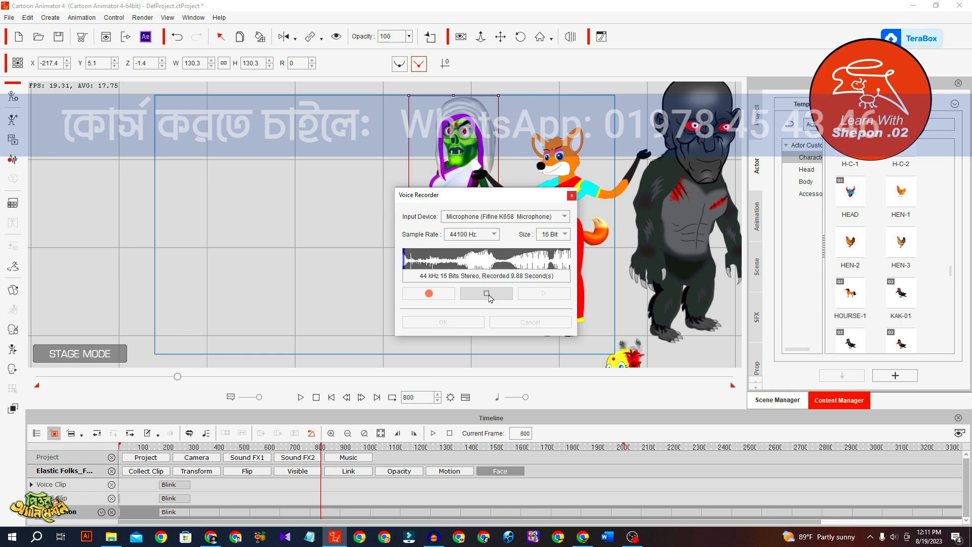
pyautogui.click(488, 296)
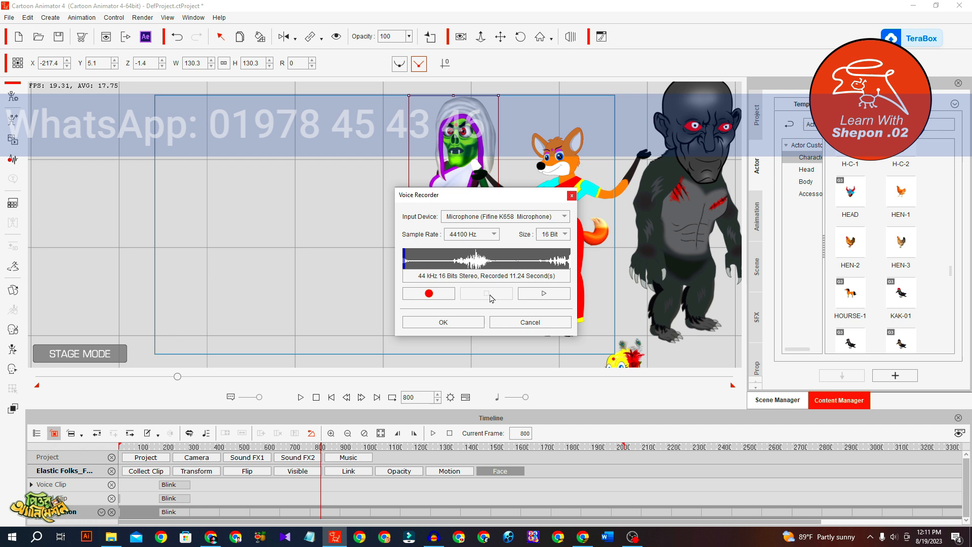
pyautogui.click(444, 322)
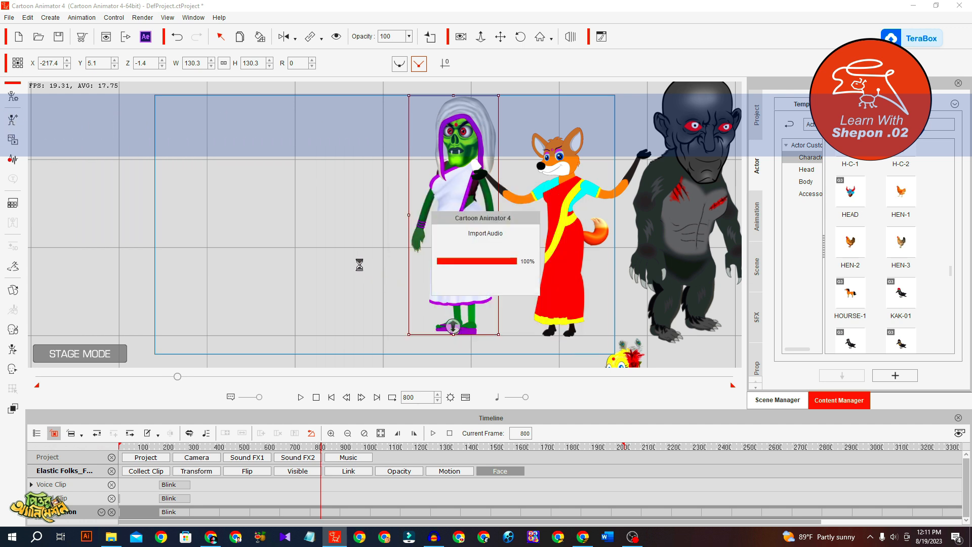
# Step: Play back the green witch's lip-sync, replaying it from frame 817 with her framed more centrally
pyautogui.press('space')
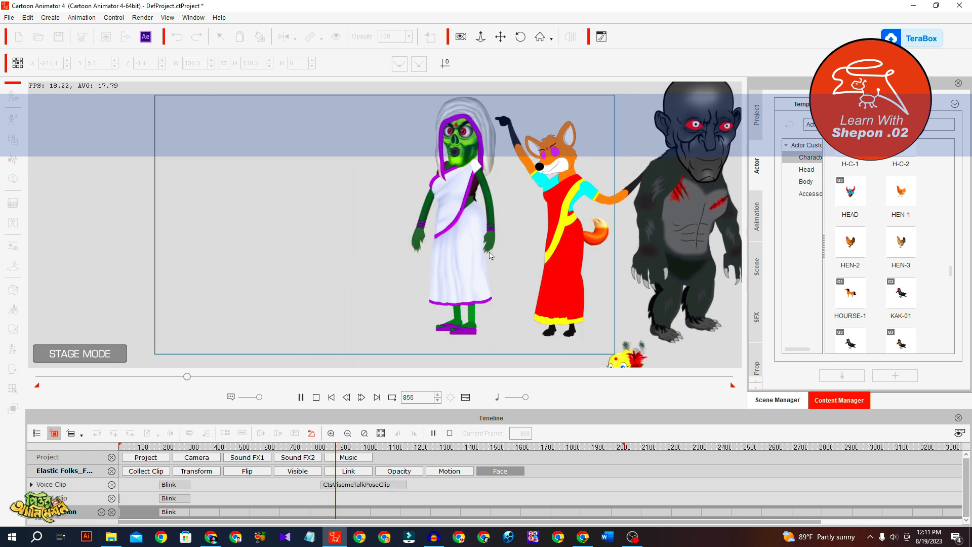
pyautogui.click(501, 37)
pyautogui.moveTo(526, 157); pyautogui.dragTo(456, 188)
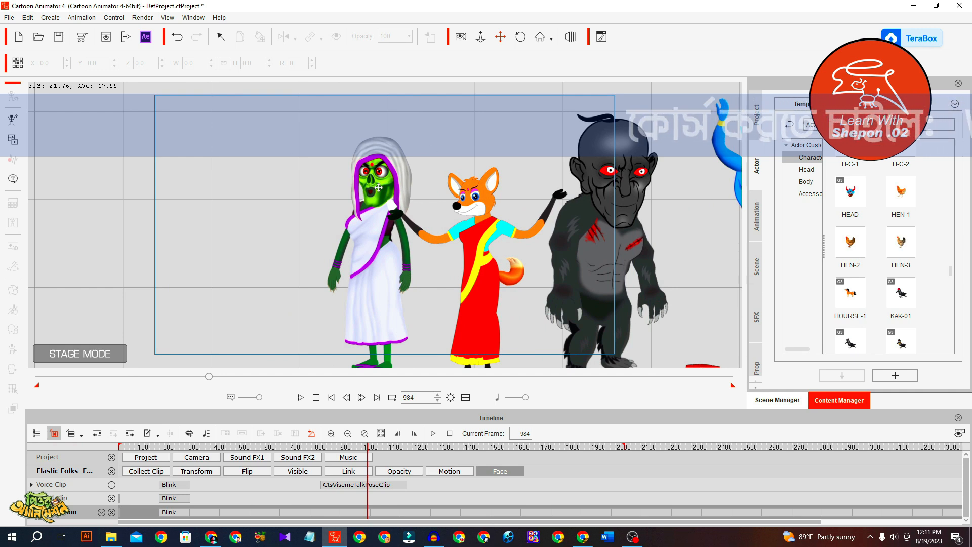
pyautogui.click(326, 448)
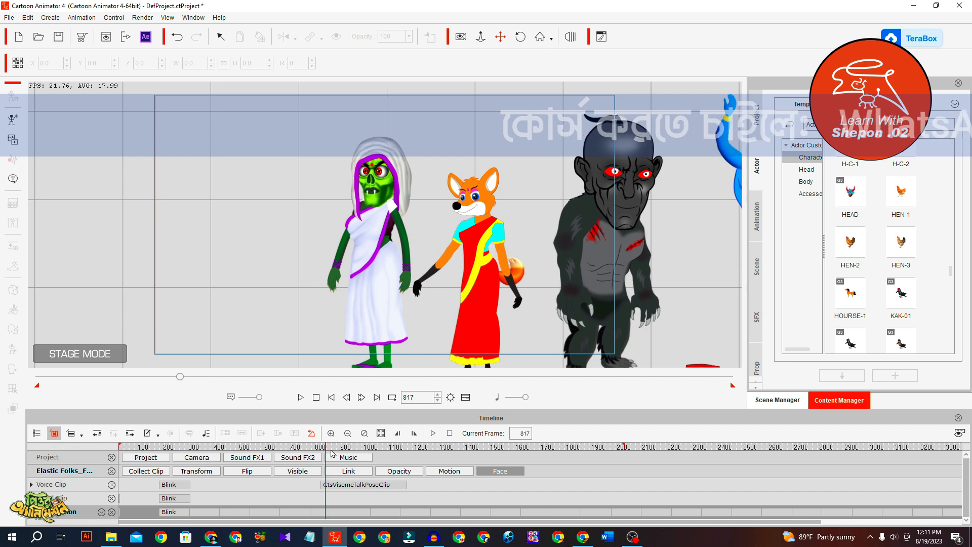
pyautogui.press('space')
pyautogui.press('space')
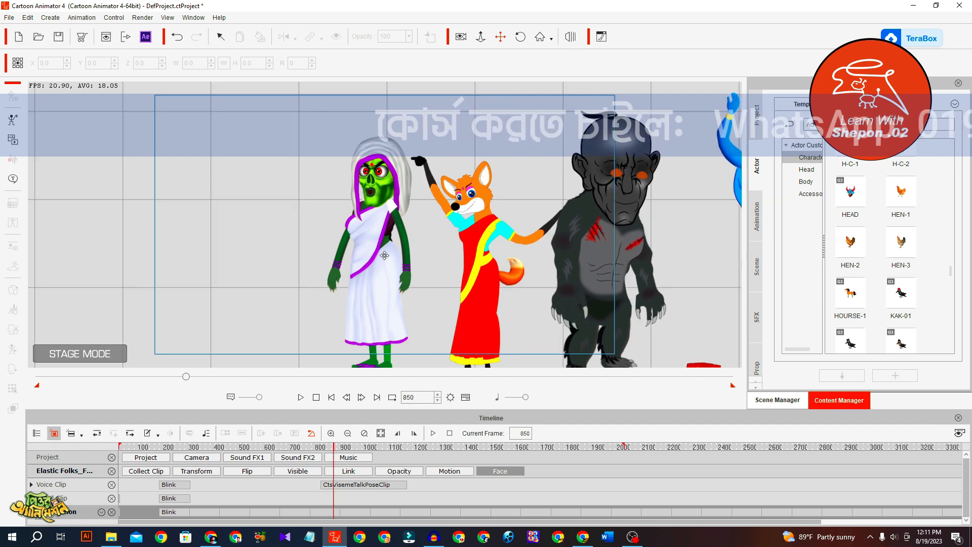
# Step: Give the green witch the "TALKING" action at frame 805 and preview it up to frame 1009
pyautogui.click(322, 447)
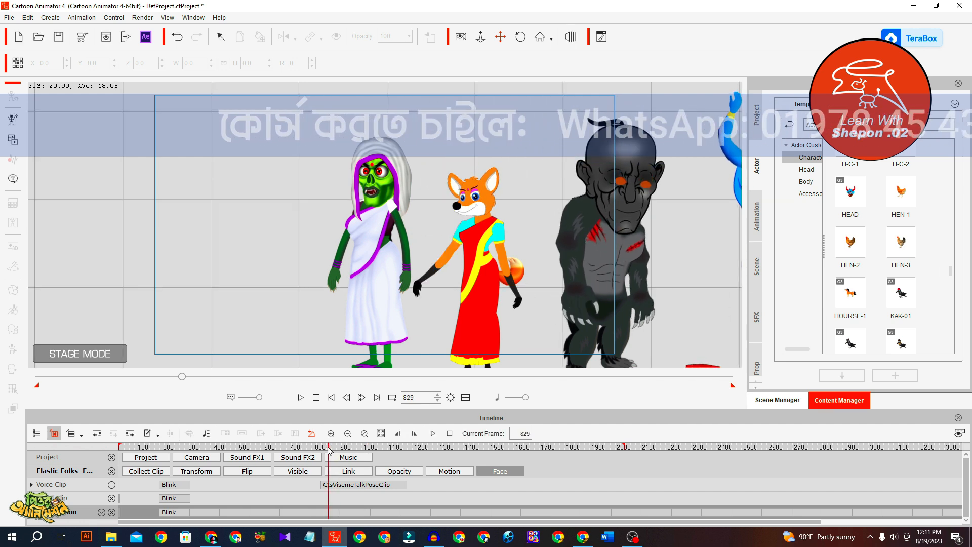
pyautogui.click(390, 202)
pyautogui.rightClick(393, 197)
pyautogui.moveTo(455, 201)
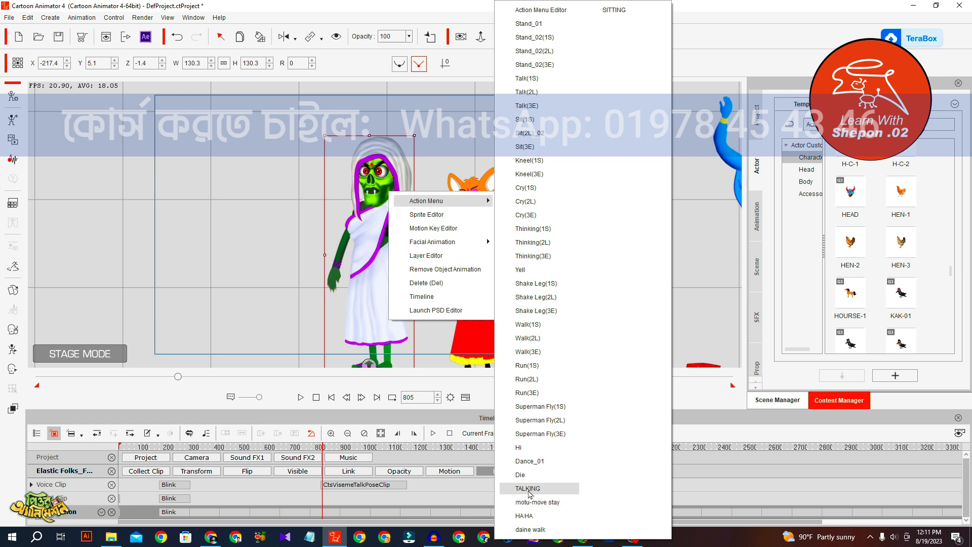
pyautogui.click(530, 489)
pyautogui.press('space')
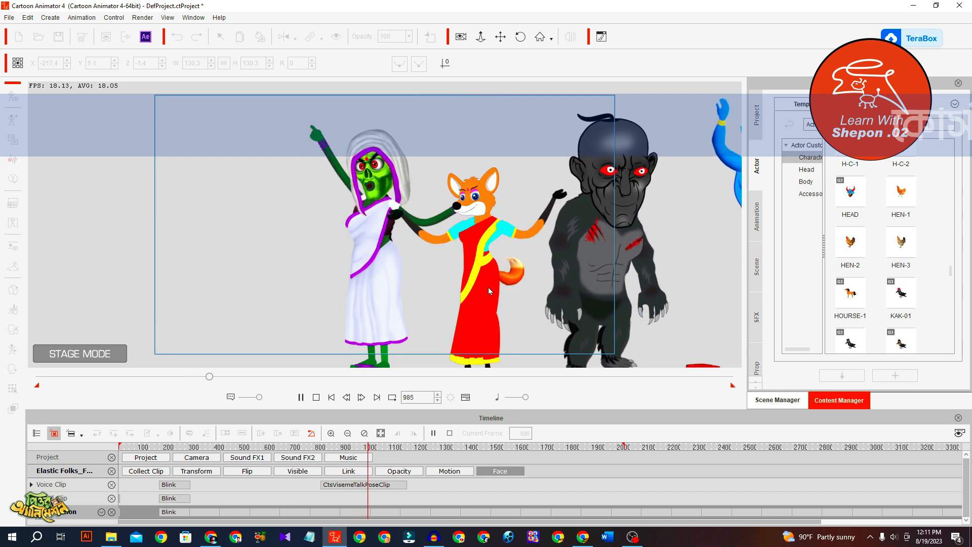
pyautogui.press('space')
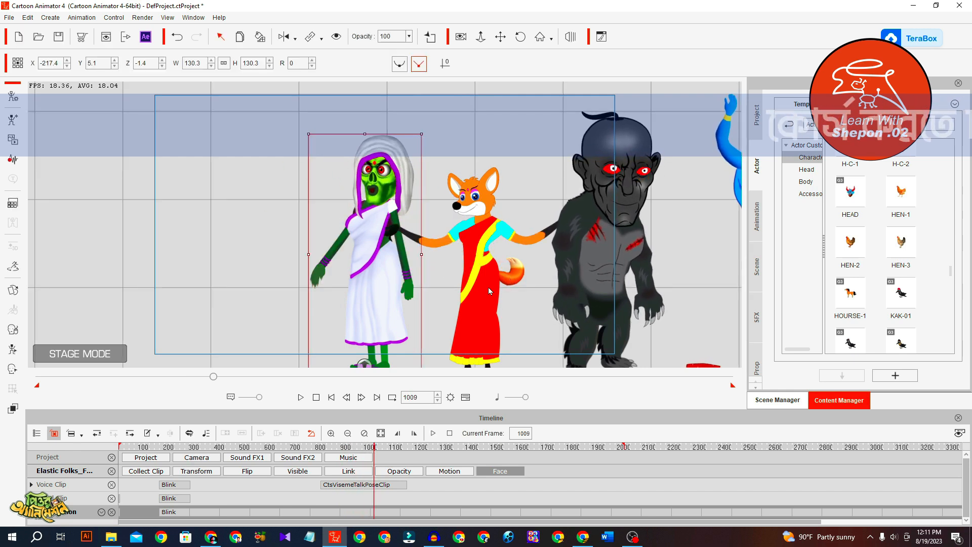
# Step: Show the green witch's Motion track in the timeline and continue playing the talking animation to frame 1155
pyautogui.click(449, 472)
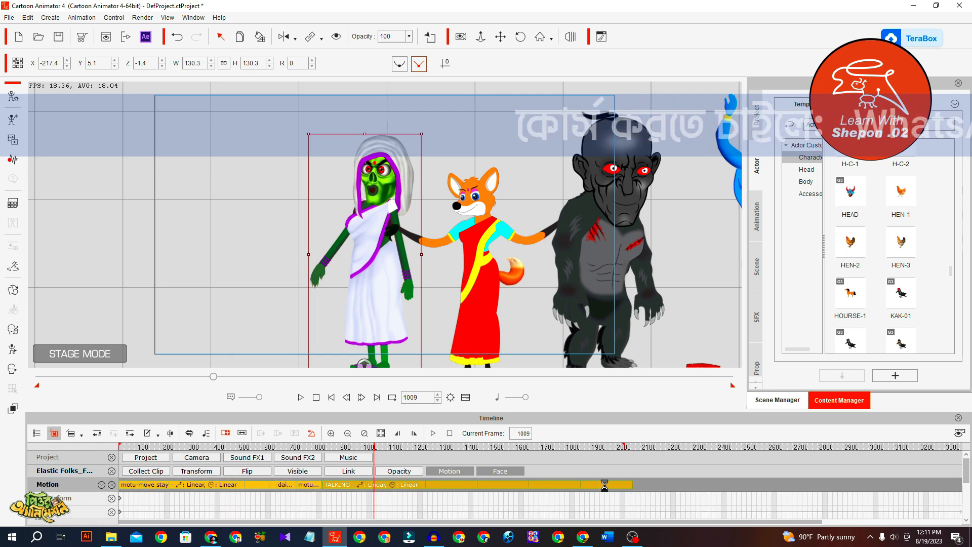
pyautogui.press('space')
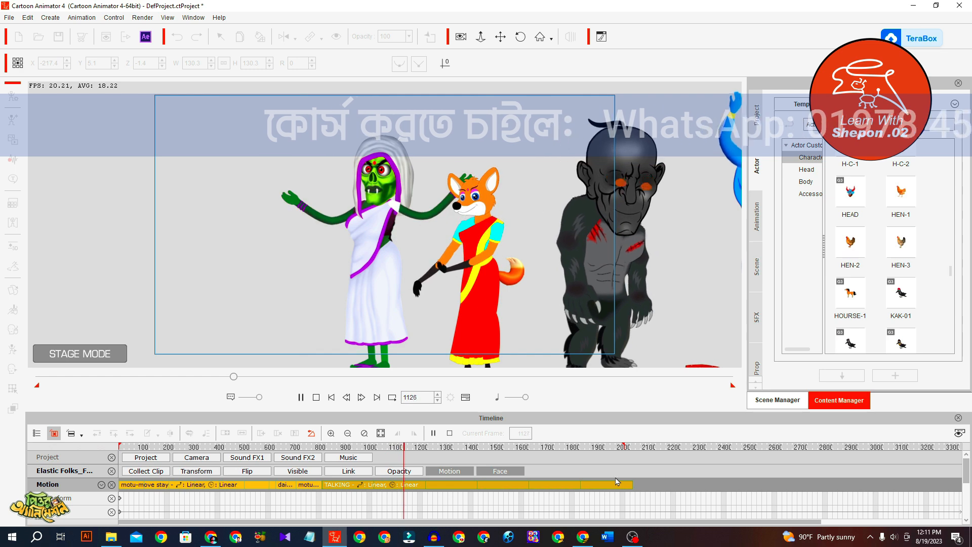
pyautogui.press('space')
# Step: Give the green witch the "Stand_01" action at frame 1155
pyautogui.rightClick(386, 210)
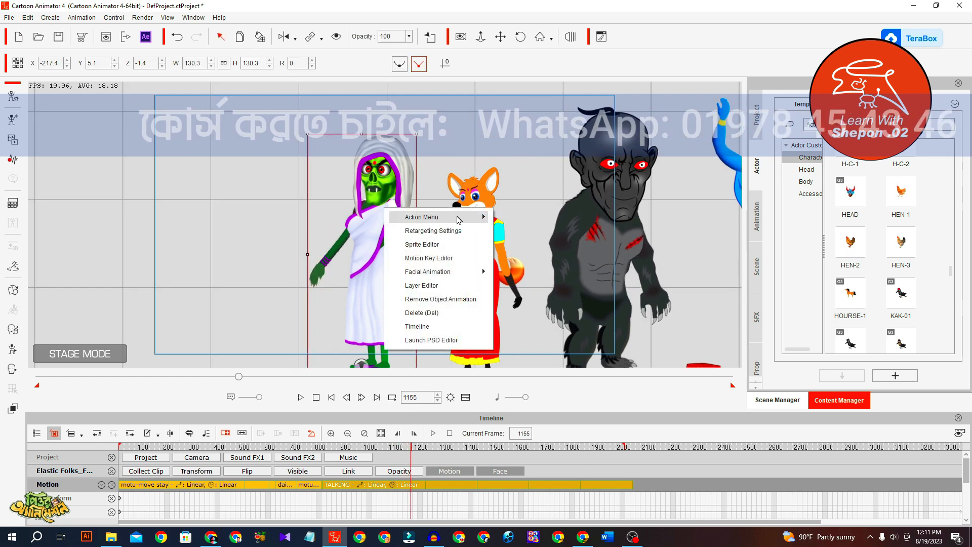
pyautogui.moveTo(458, 219)
pyautogui.click(523, 24)
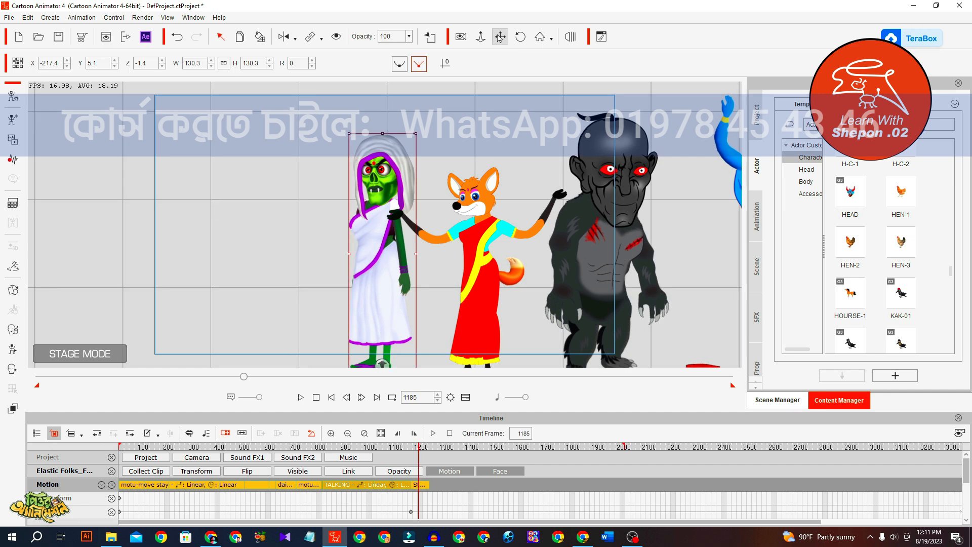
# Step: Give the green witch the "Die" action at frame 1186 and play her fall through to frame 1224
pyautogui.moveTo(414, 182); pyautogui.dragTo(511, 197)
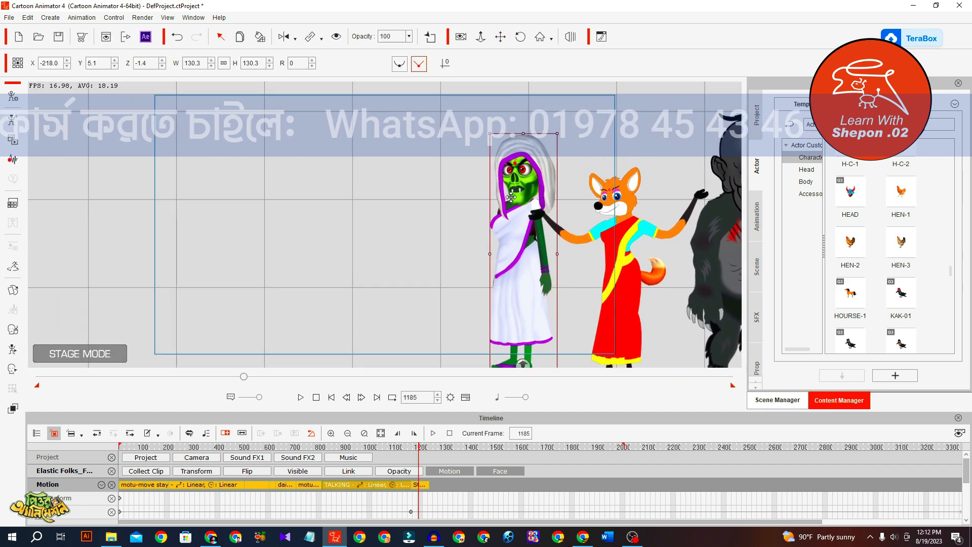
pyautogui.click(362, 397)
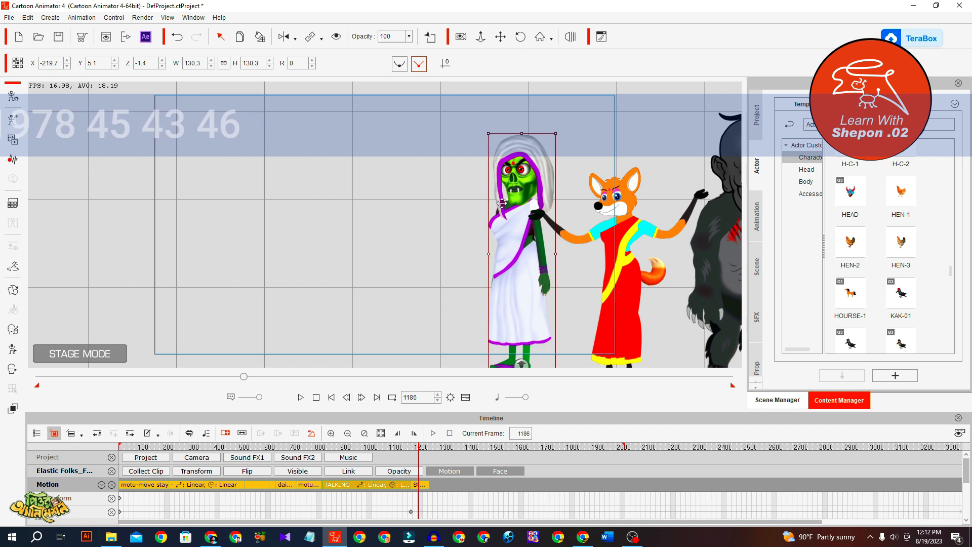
pyautogui.rightClick(550, 194)
pyautogui.moveTo(594, 203)
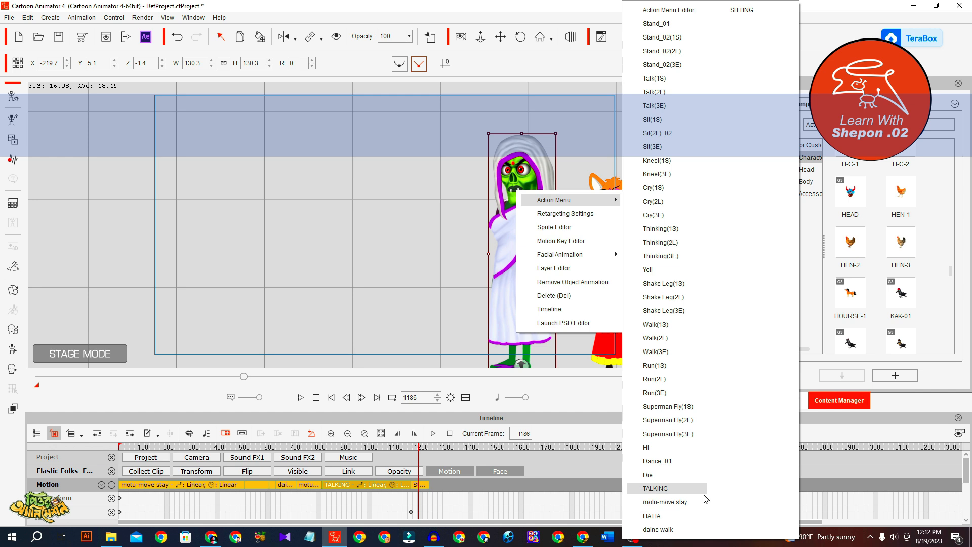
pyautogui.click(653, 474)
pyautogui.press('space')
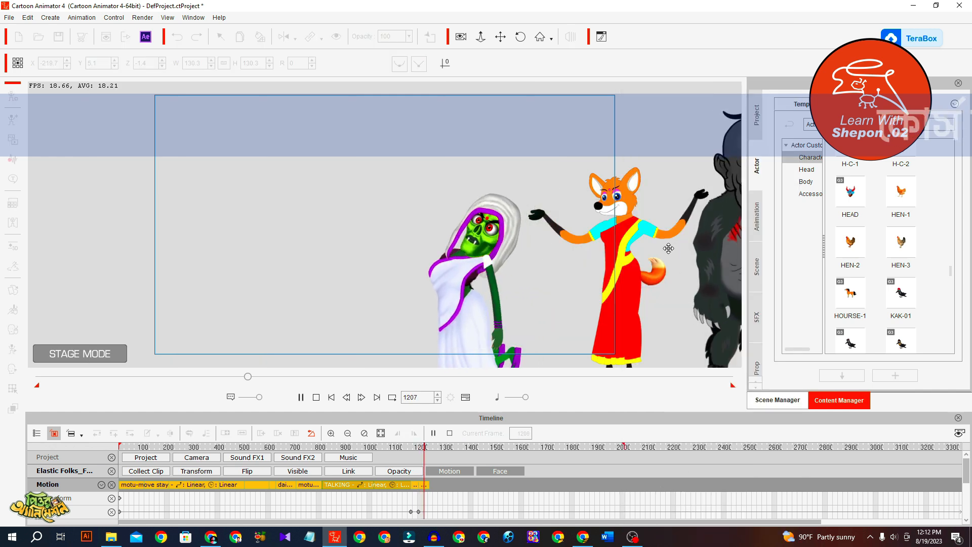
pyautogui.press('space')
pyautogui.click(501, 37)
pyautogui.moveTo(481, 145); pyautogui.dragTo(459, 93)
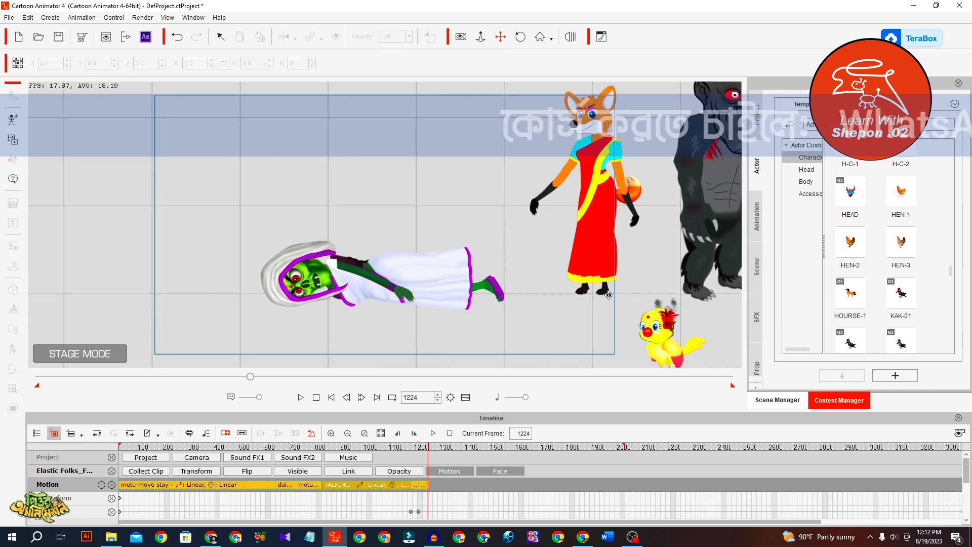
pyautogui.moveTo(609, 301); pyautogui.dragTo(517, 224)
pyautogui.moveTo(240, 227); pyautogui.dragTo(496, 197)
pyautogui.moveTo(443, 249); pyautogui.dragTo(648, 196)
pyautogui.moveTo(487, 260); pyautogui.dragTo(496, 190)
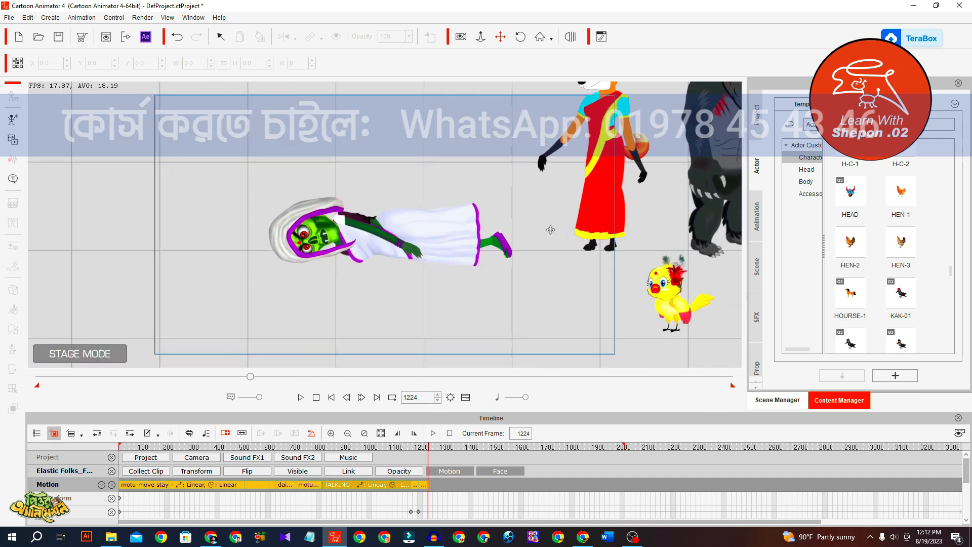